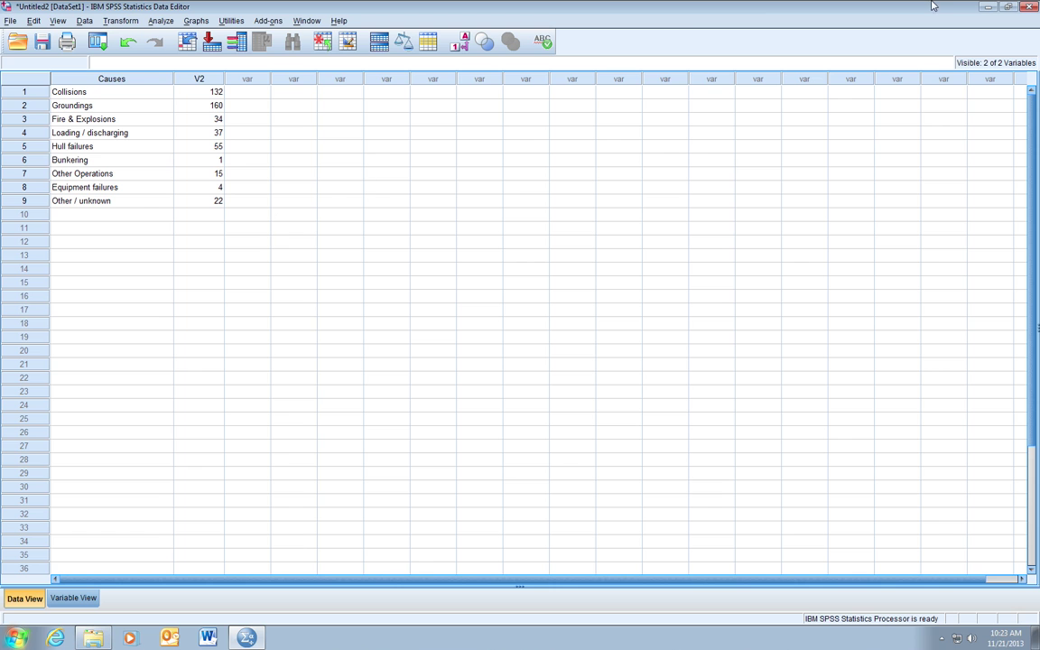
Rename variable V2 to Occurances in Variable View
key(ctrl+Left)
key(ctrl+Right)
click(74, 597)
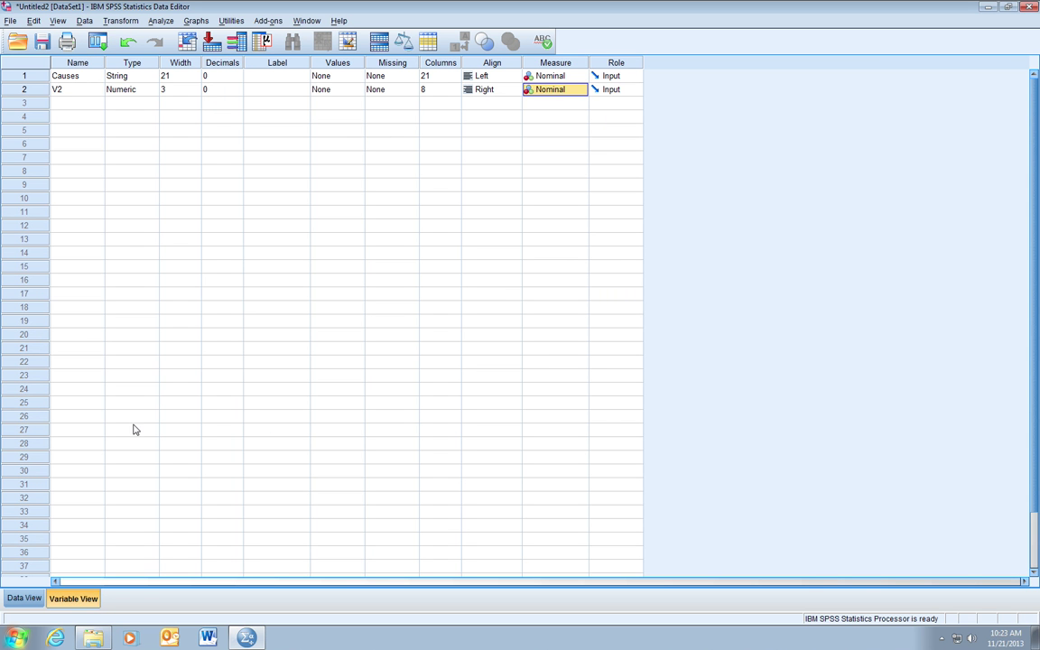
double_click(90, 89)
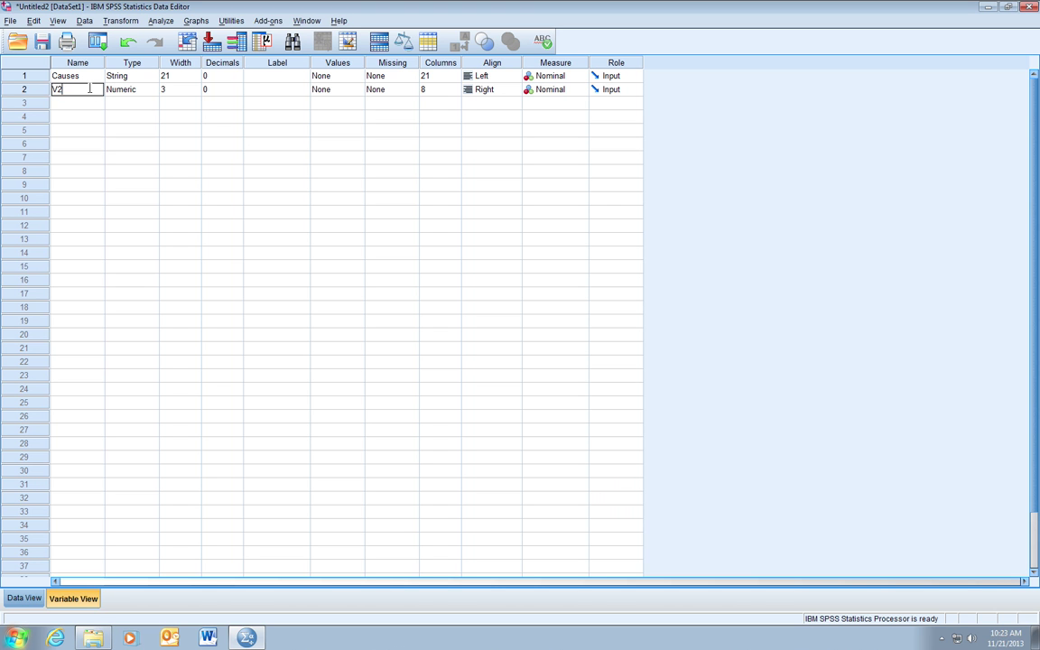
key(BackSpace)
key(BackSpace)
text(Occurances)
click(23, 598)
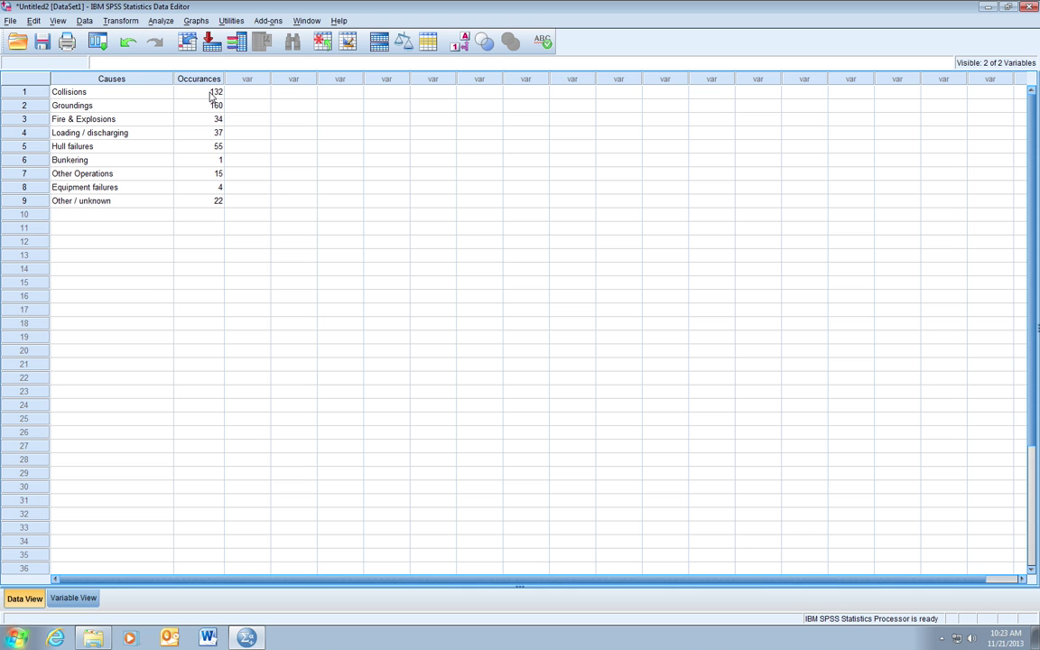
Set the Occurances measurement level to Scale
click(73, 599)
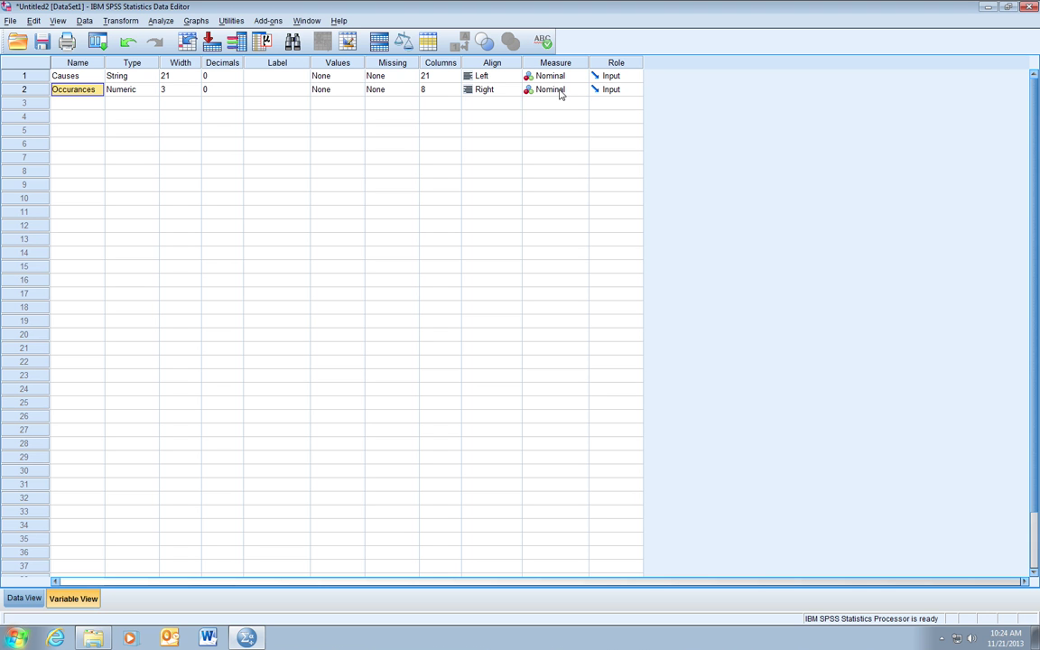
click(559, 92)
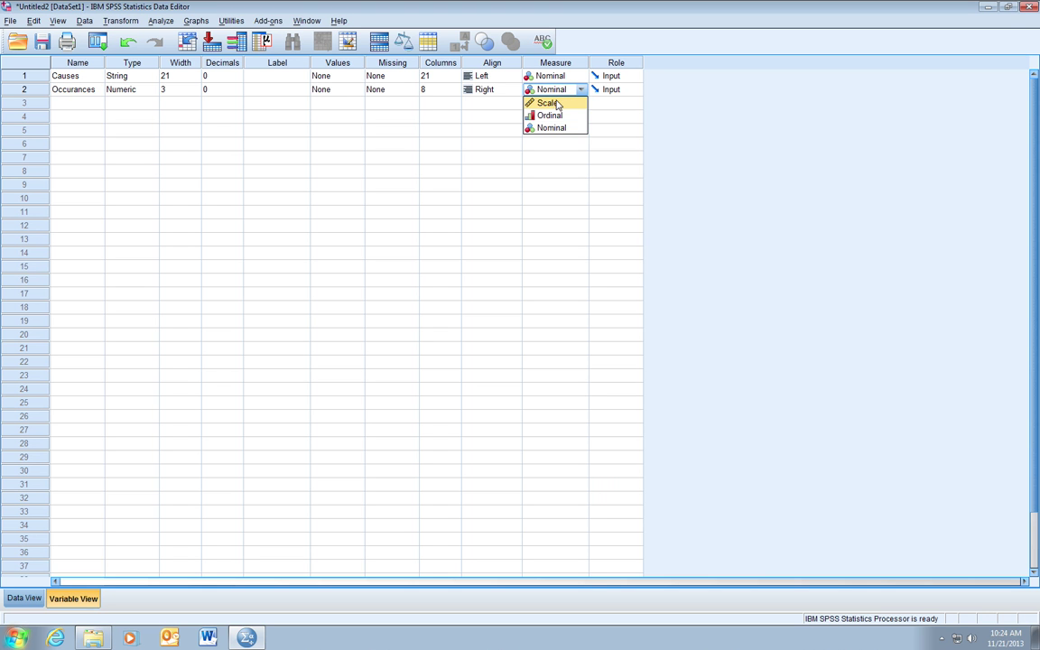
click(548, 103)
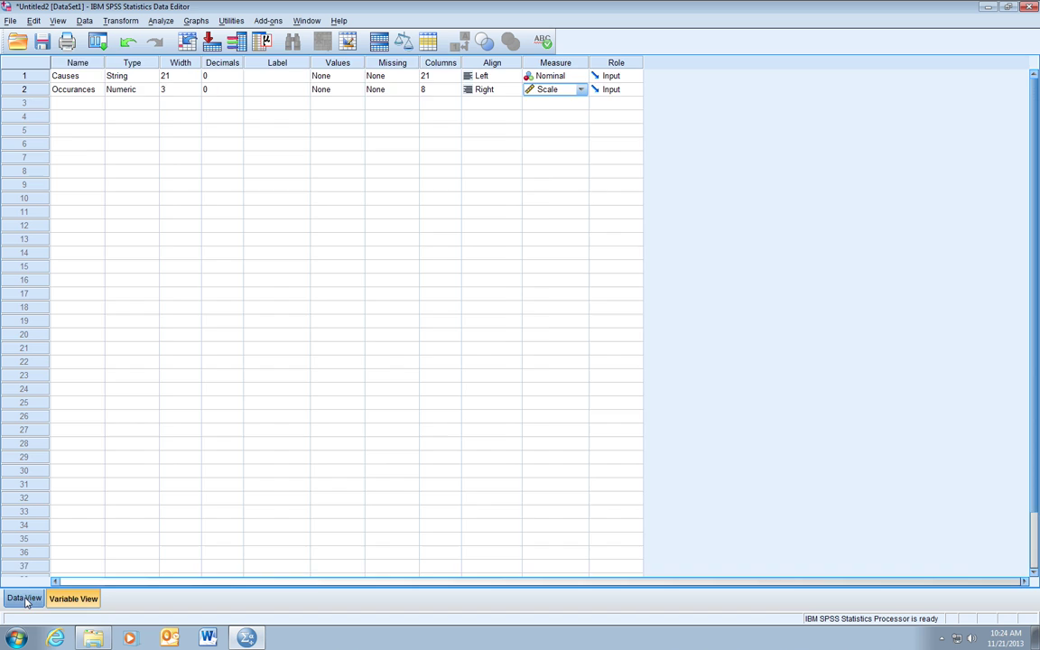
From Data View, open Graphs > Chart Builder and dismiss the measurement-level reminder
click(27, 600)
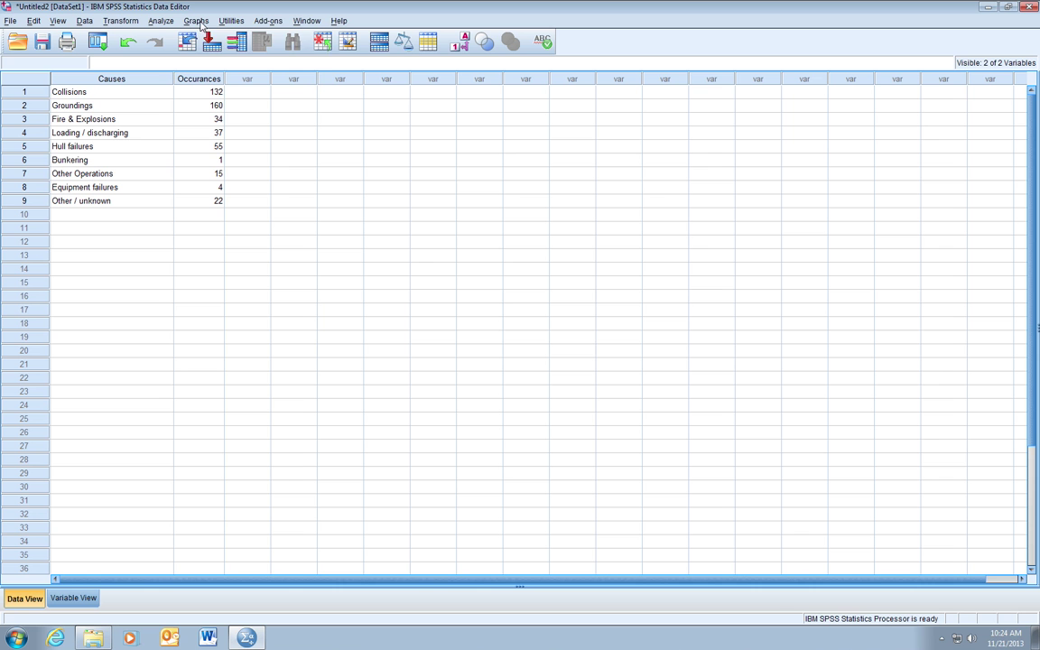
click(197, 21)
click(215, 37)
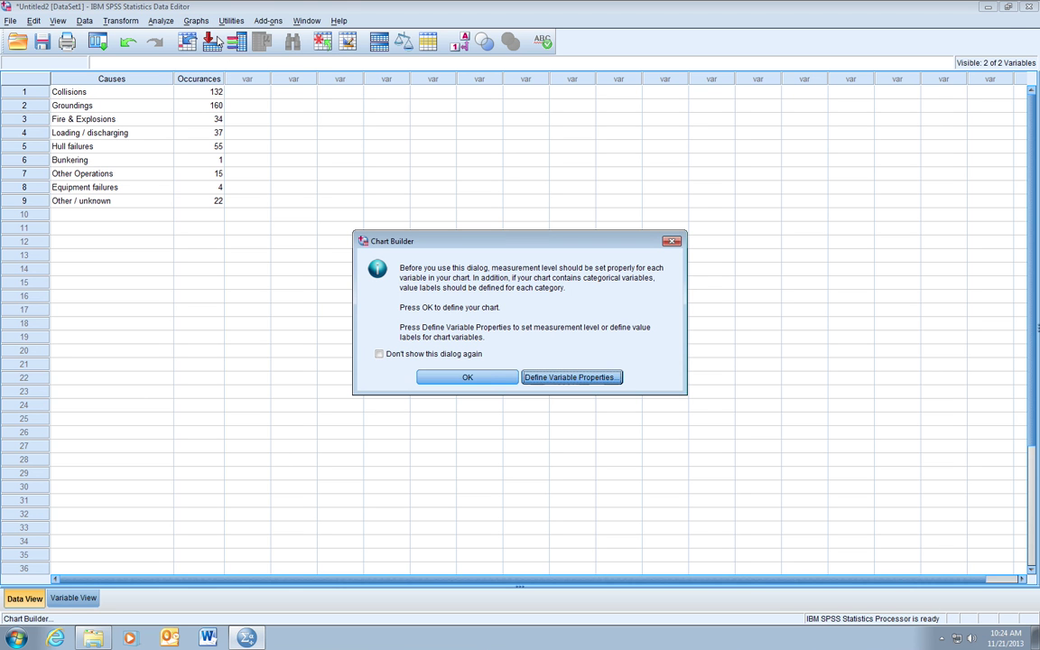
click(468, 378)
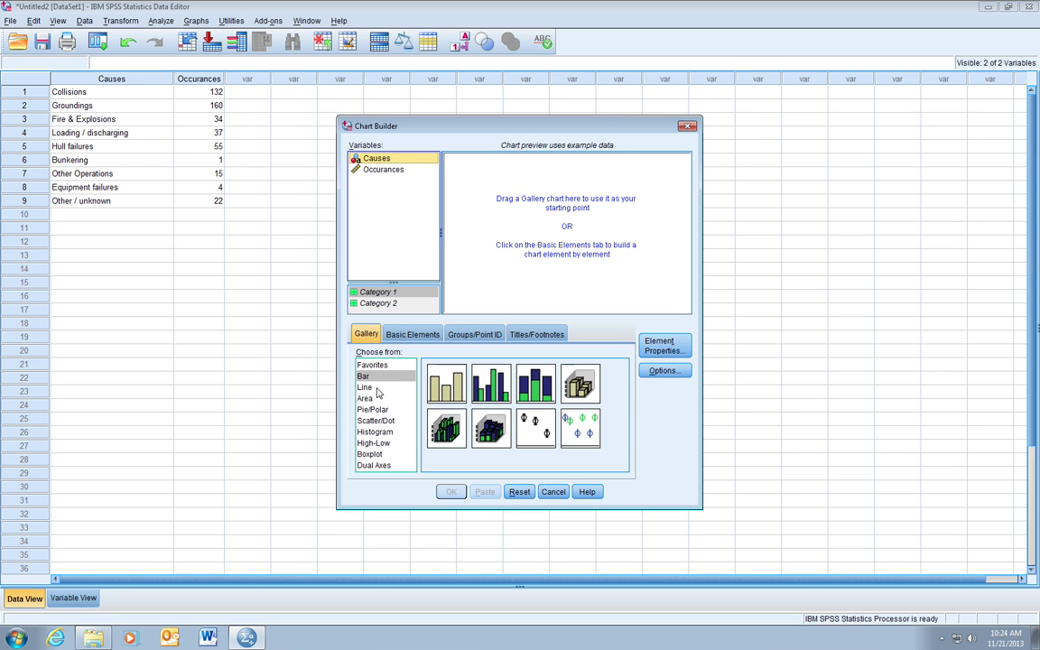
Drag the Pie/Polar pie chart template onto the Chart Builder preview canvas
click(376, 409)
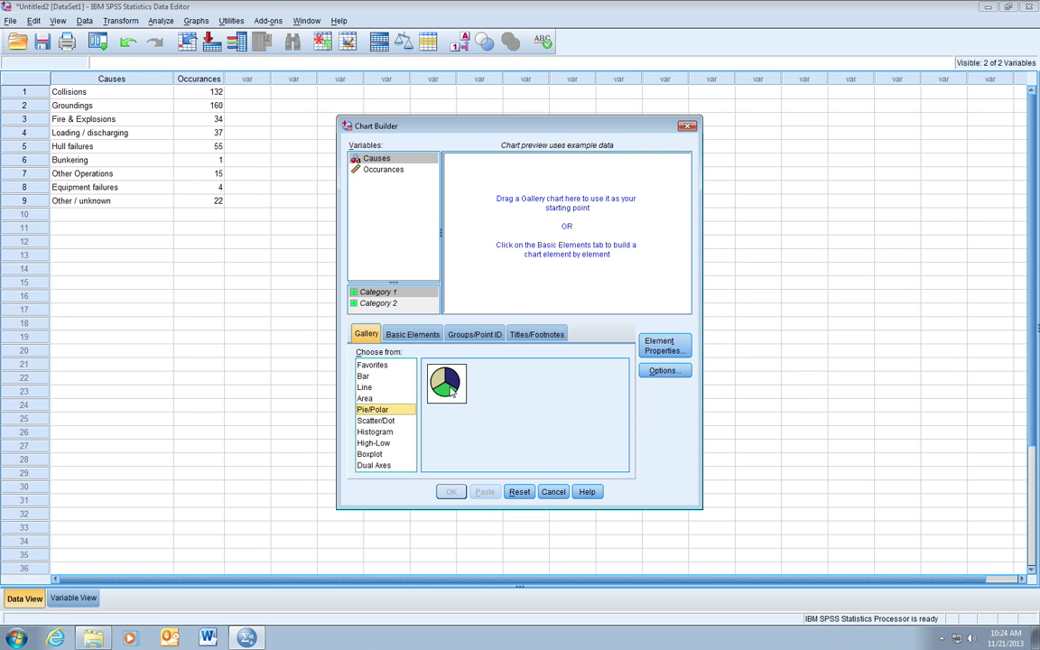
click(450, 392)
drag(451, 392, 553, 229)
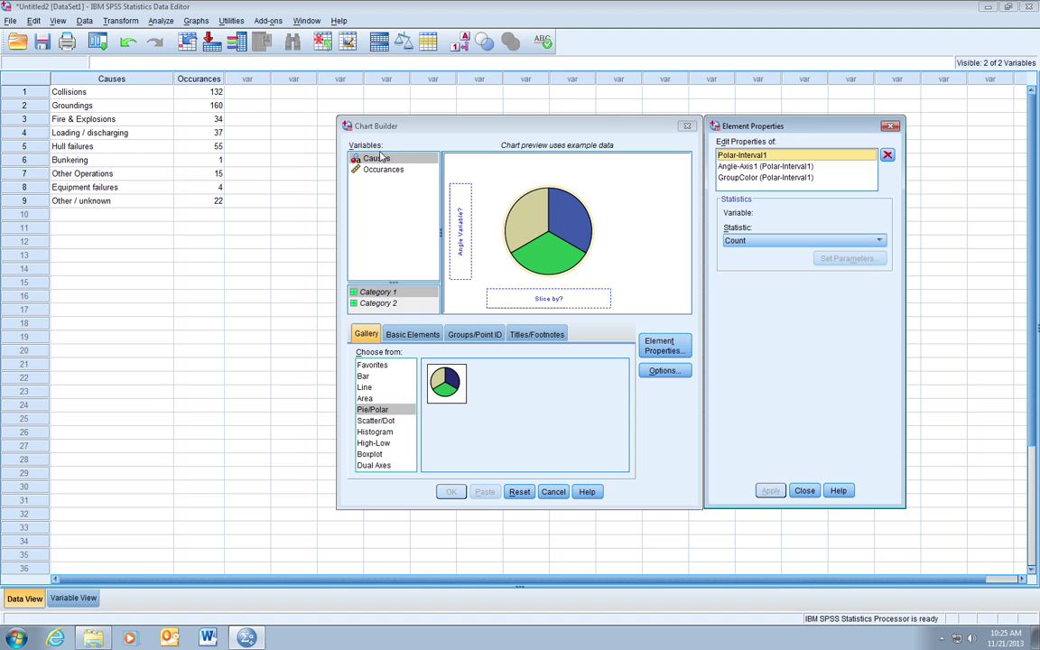
Put Causes in 'Slice by' and Occurances in 'Angle Variable', sizing slices by sum
drag(393, 159, 536, 297)
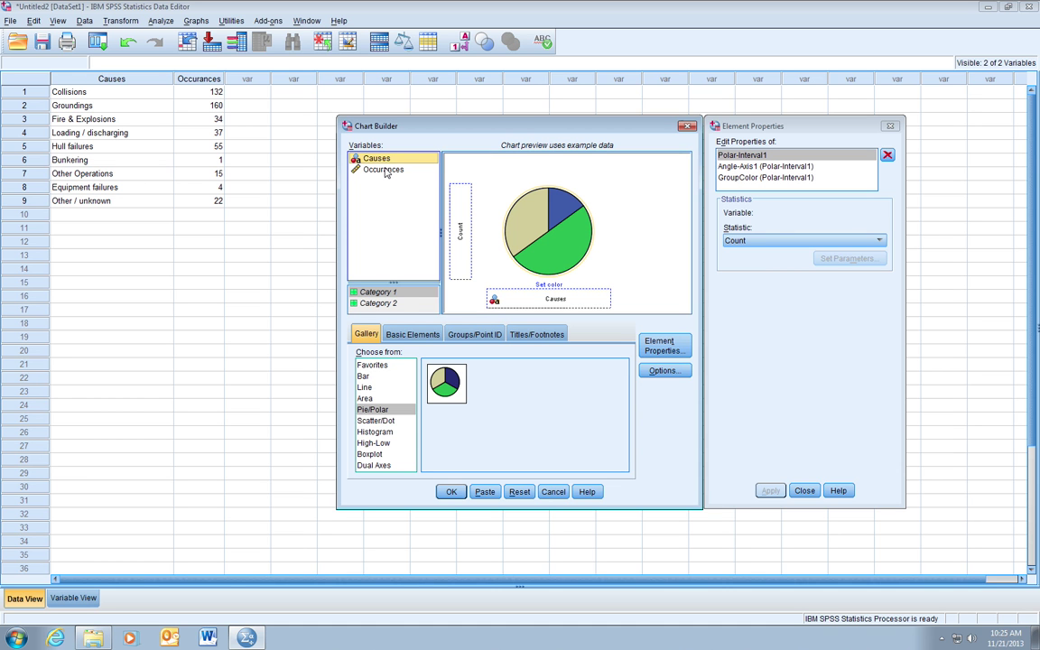
drag(384, 170, 460, 230)
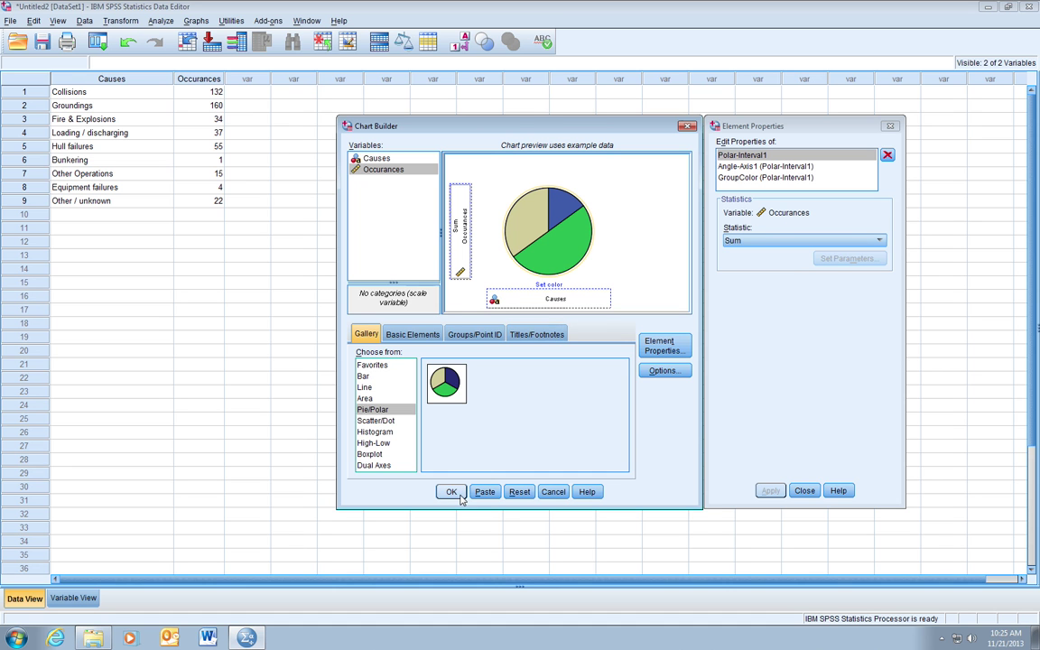
Add Title 1 reading 'Oil Spill Causes' to the pie chart and apply it
click(534, 335)
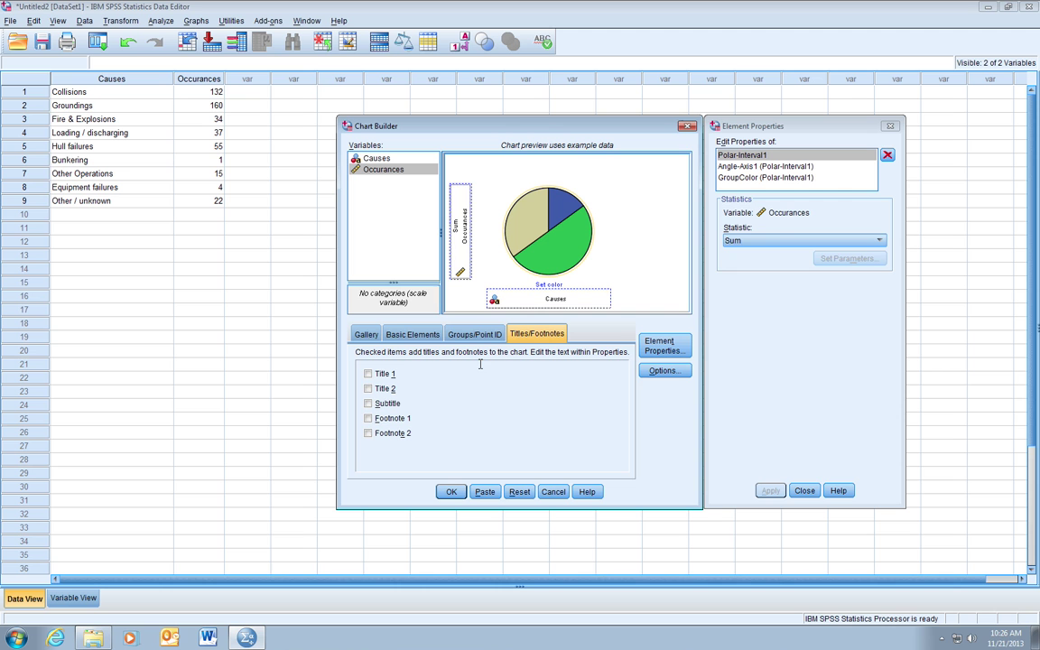
click(368, 374)
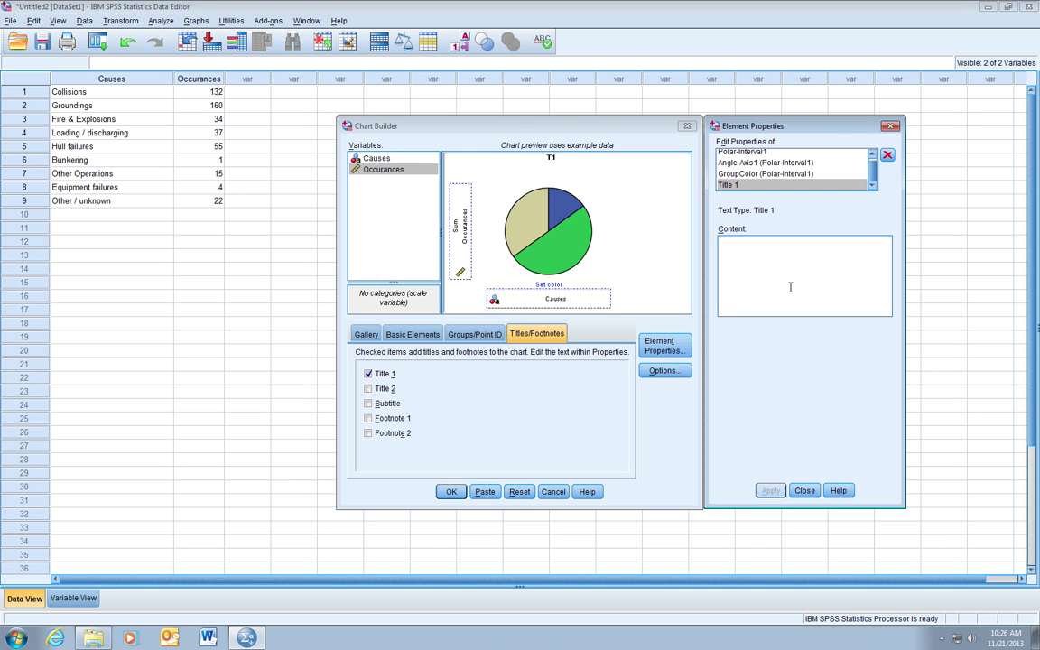
text(Oil SP)
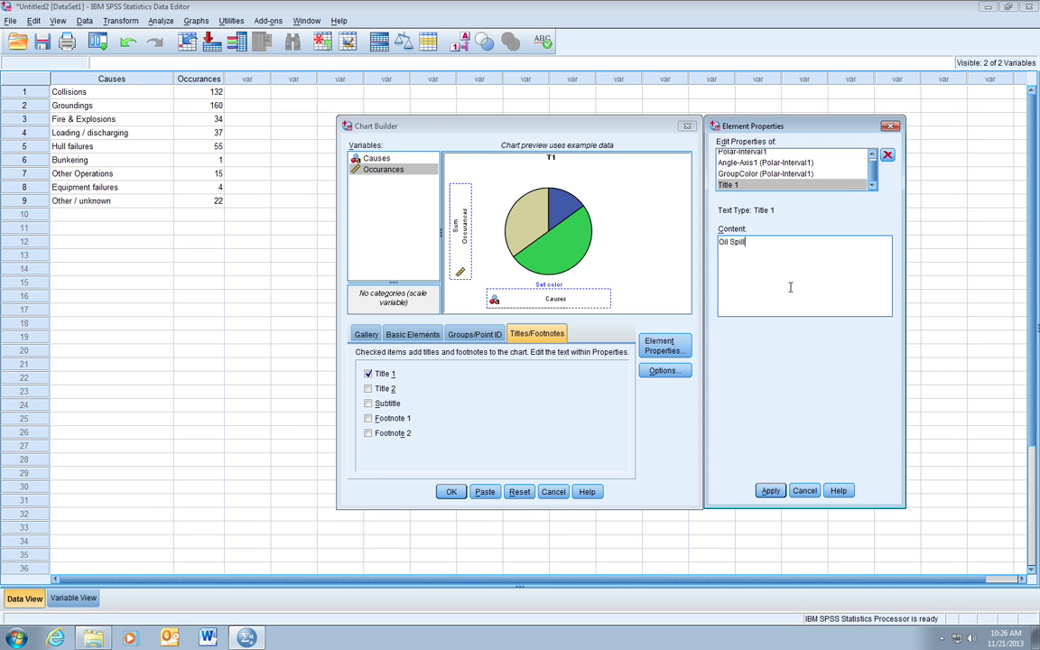
text(ill Causes)
click(769, 490)
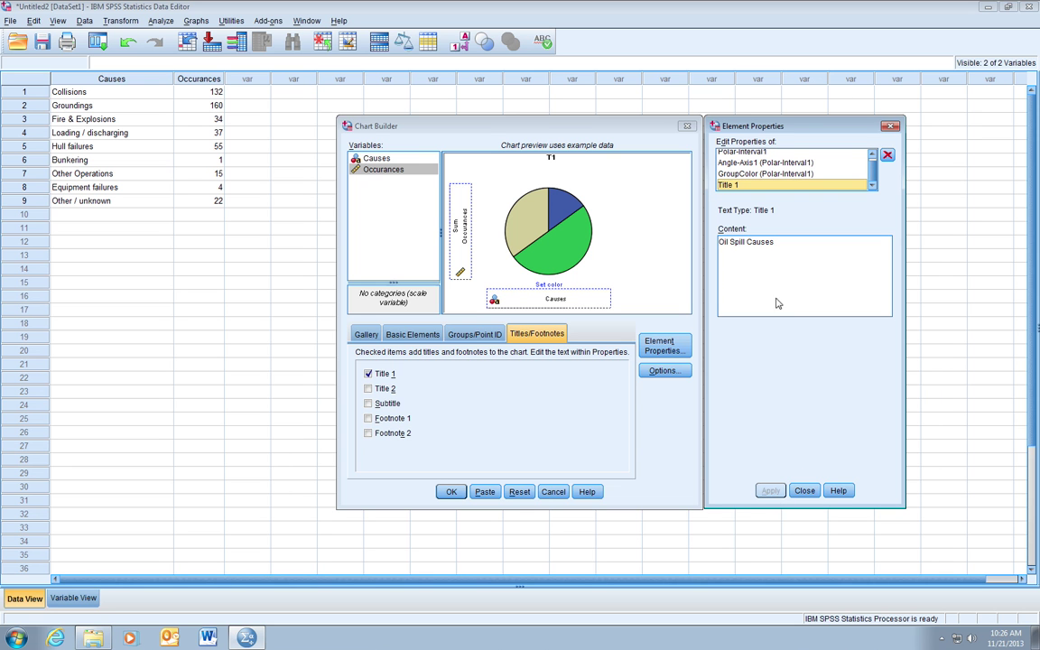
click(890, 127)
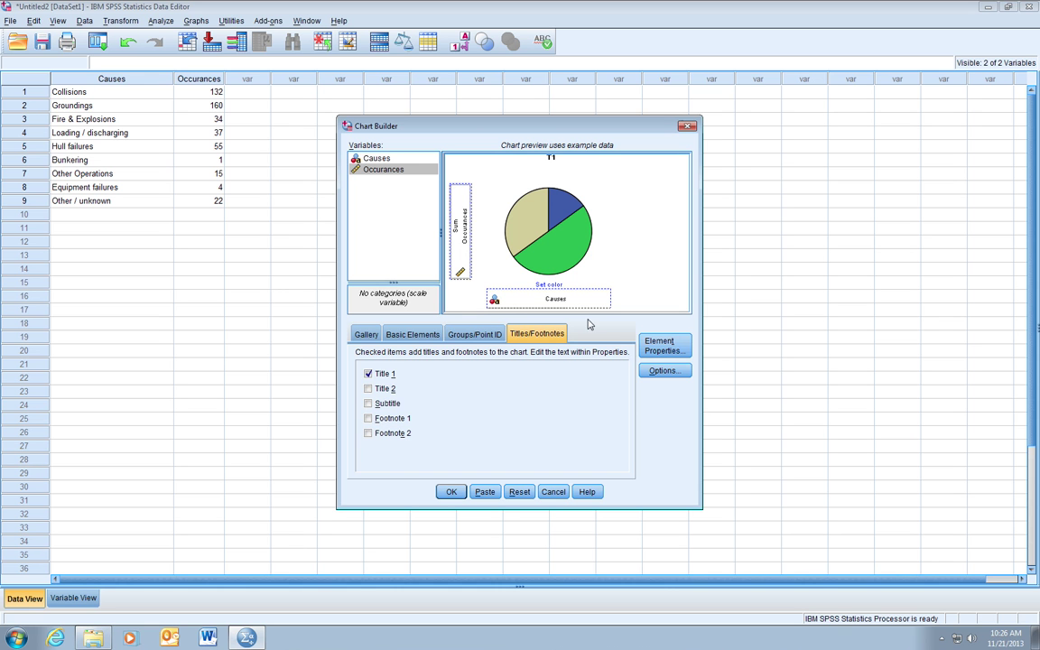
click(365, 334)
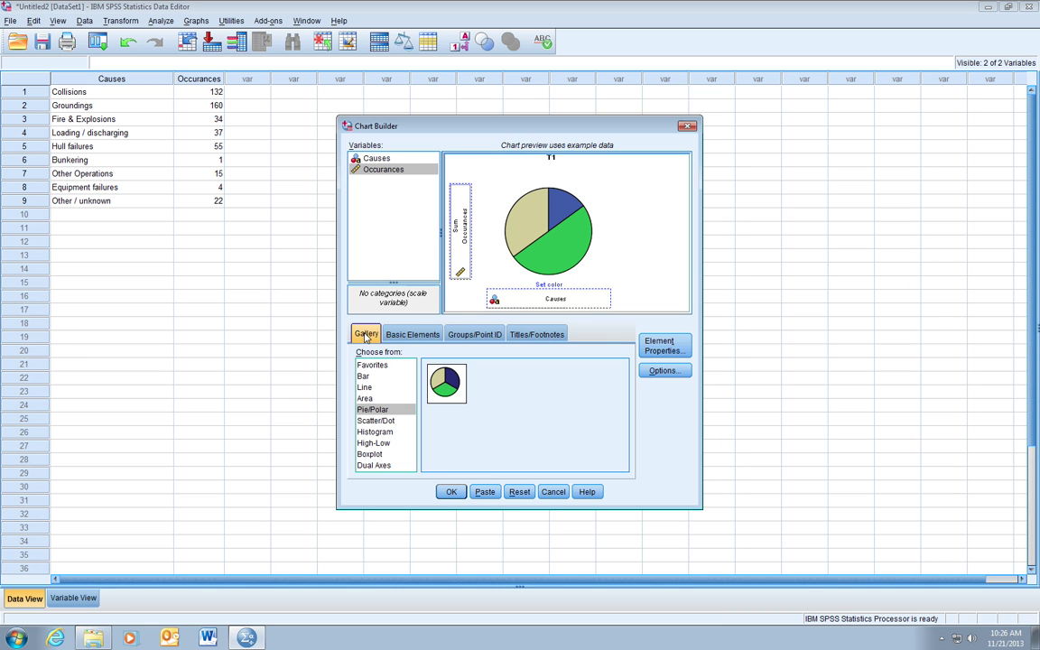
Run the chart from Chart Builder and maximize the Statistics Viewer window
click(454, 492)
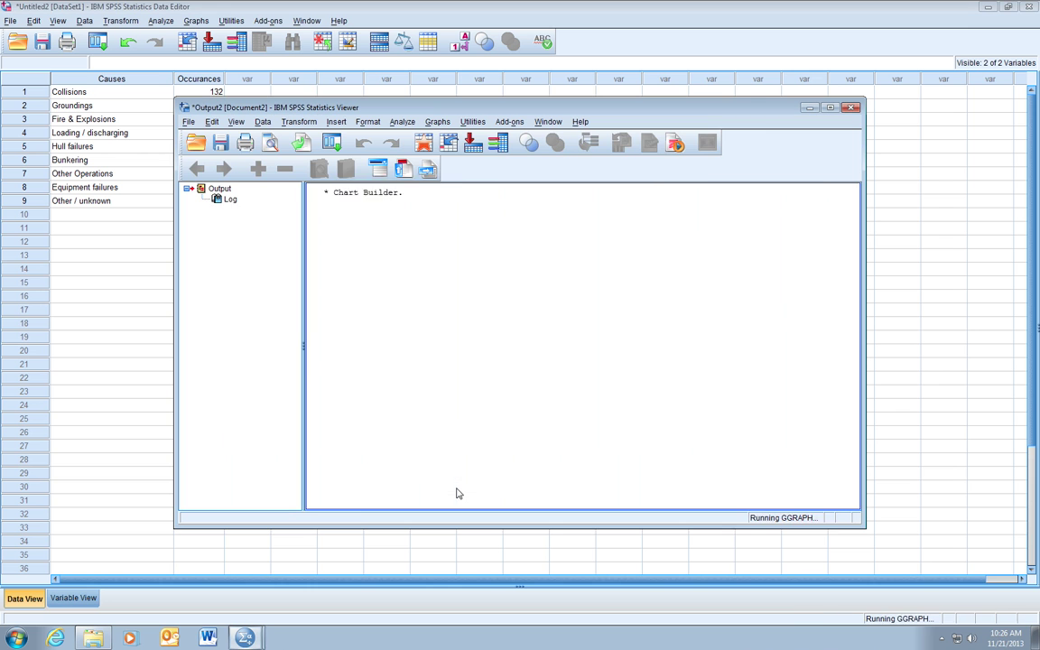
scroll(456, 492, down, 5)
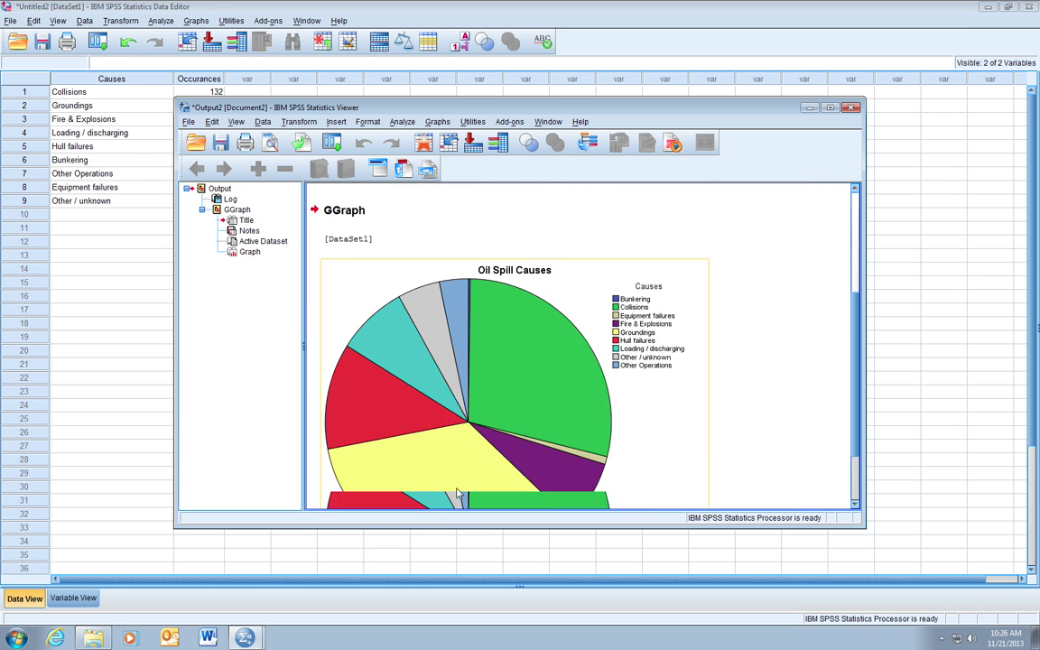
click(828, 108)
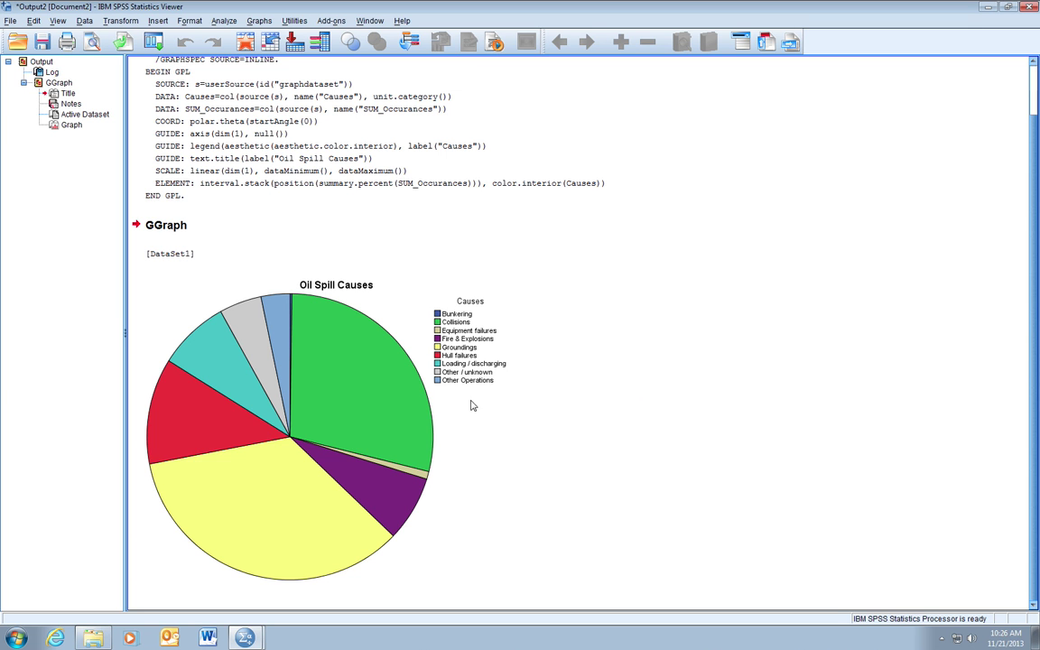
Open the pie in Chart Editor and show data value labels on every slice
double_click(364, 403)
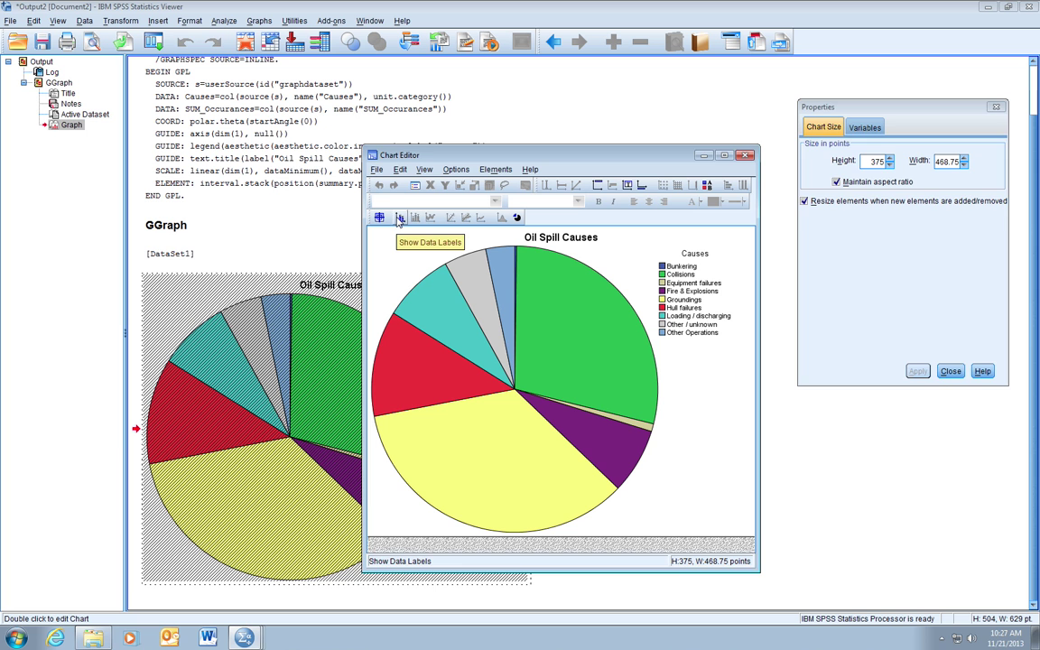
click(399, 218)
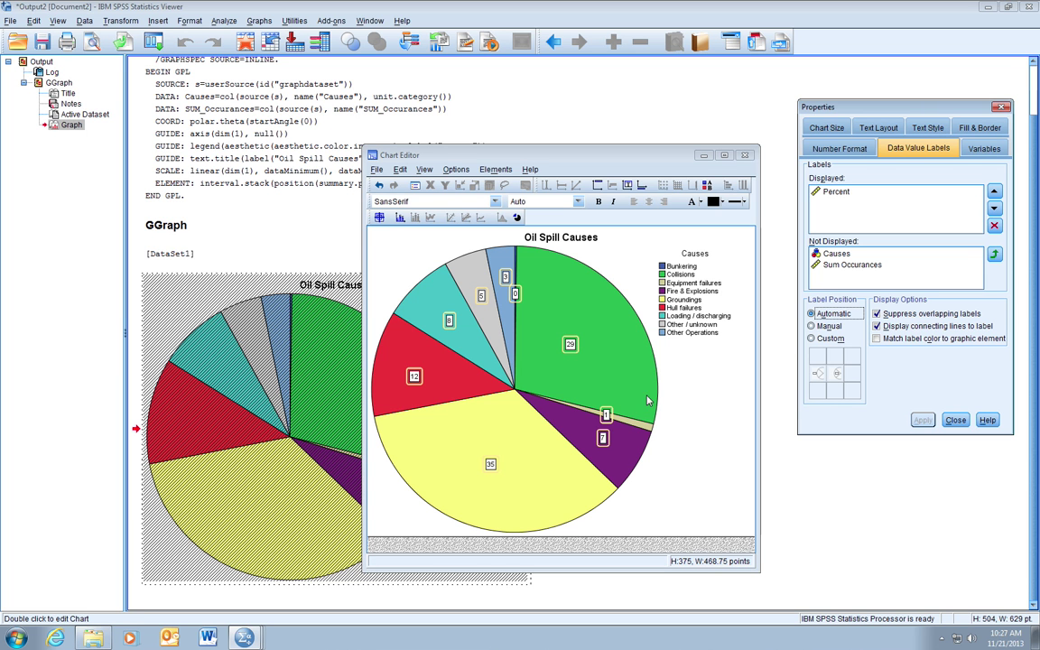
Give the slice labels' number format a trailing '%' character and apply it
click(955, 419)
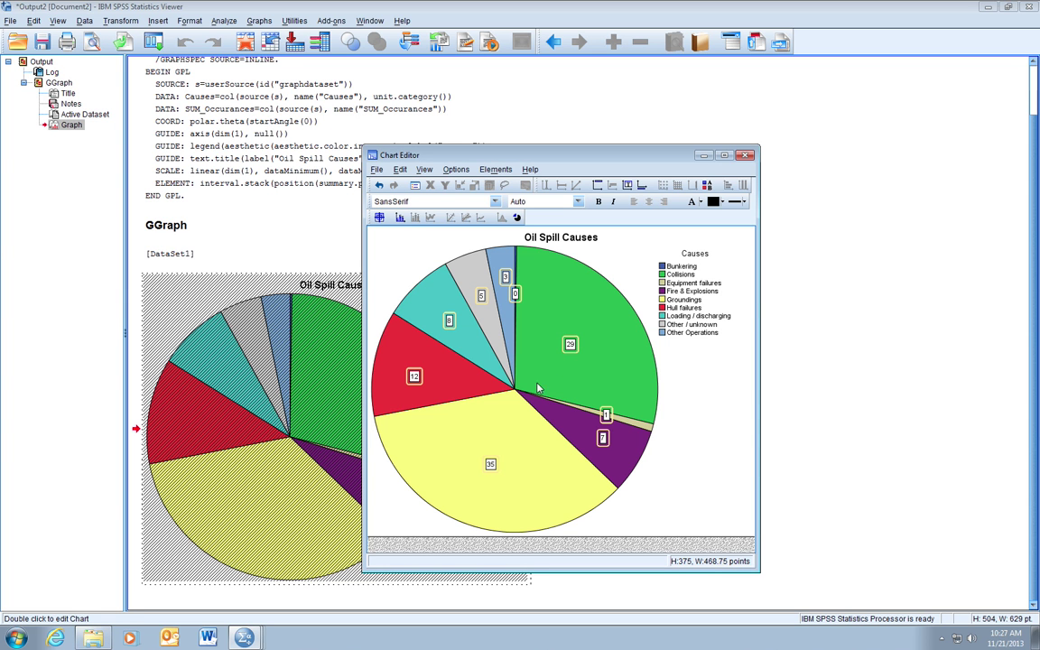
double_click(491, 465)
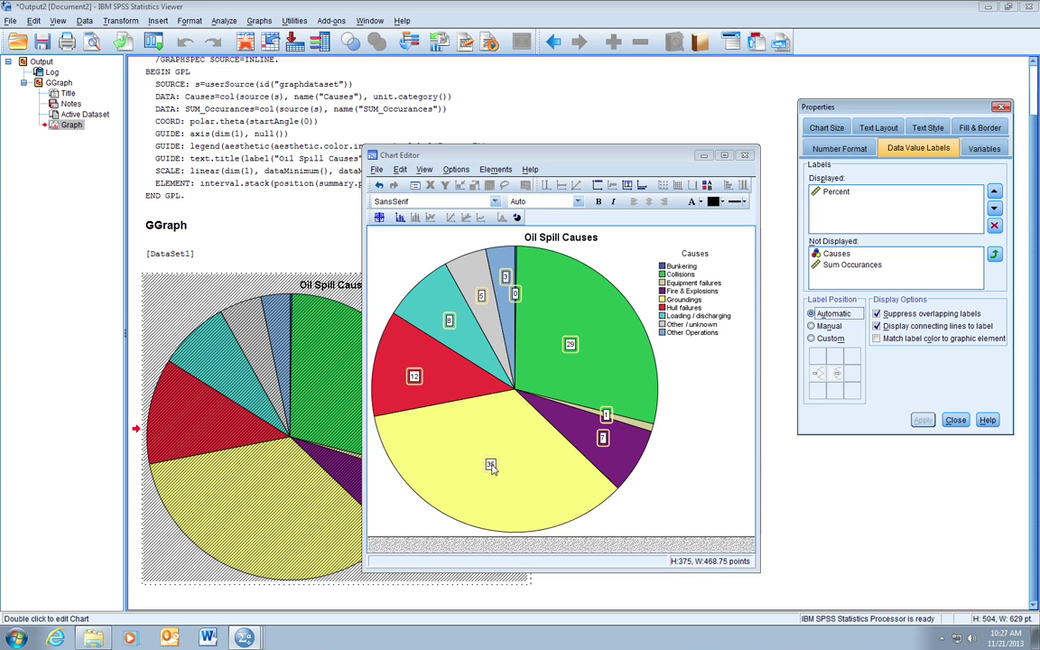
click(880, 131)
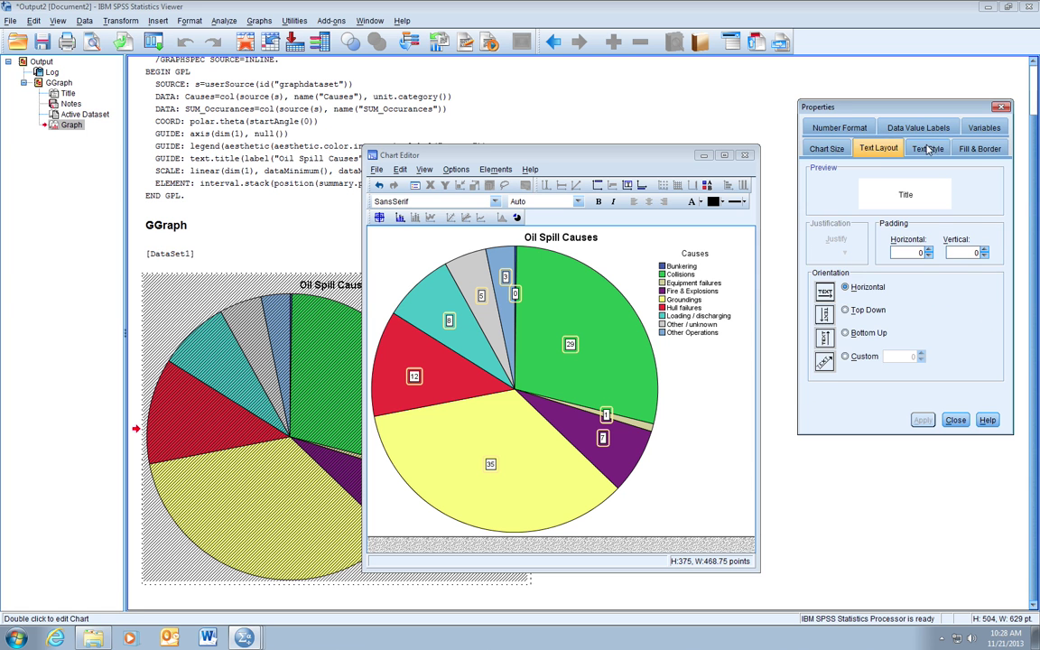
click(927, 149)
key(ctrl+Tab)
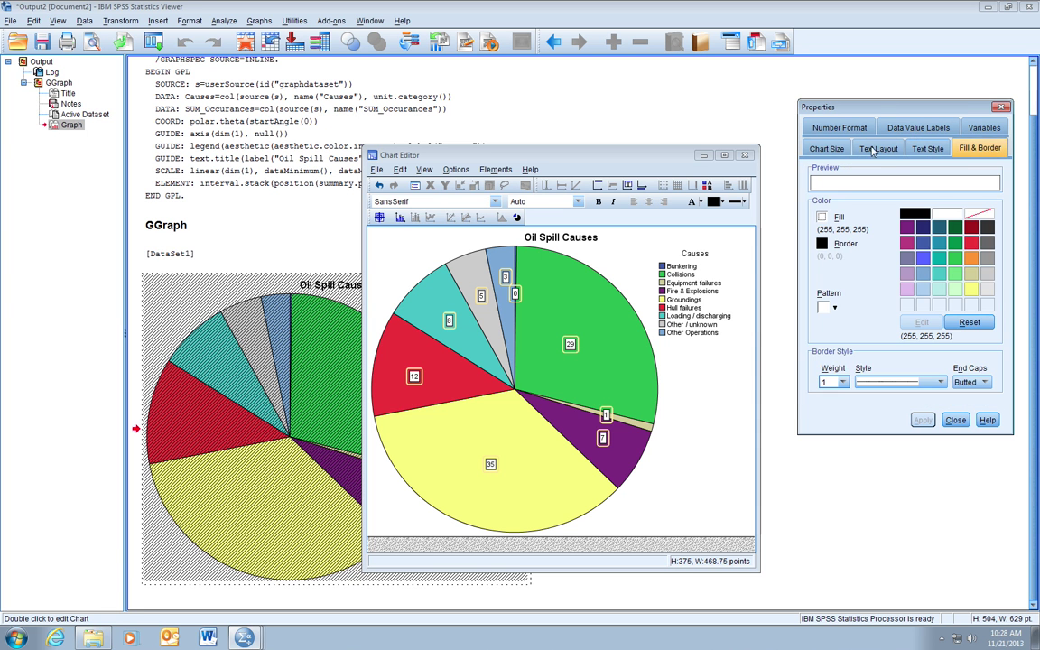
click(826, 149)
click(839, 127)
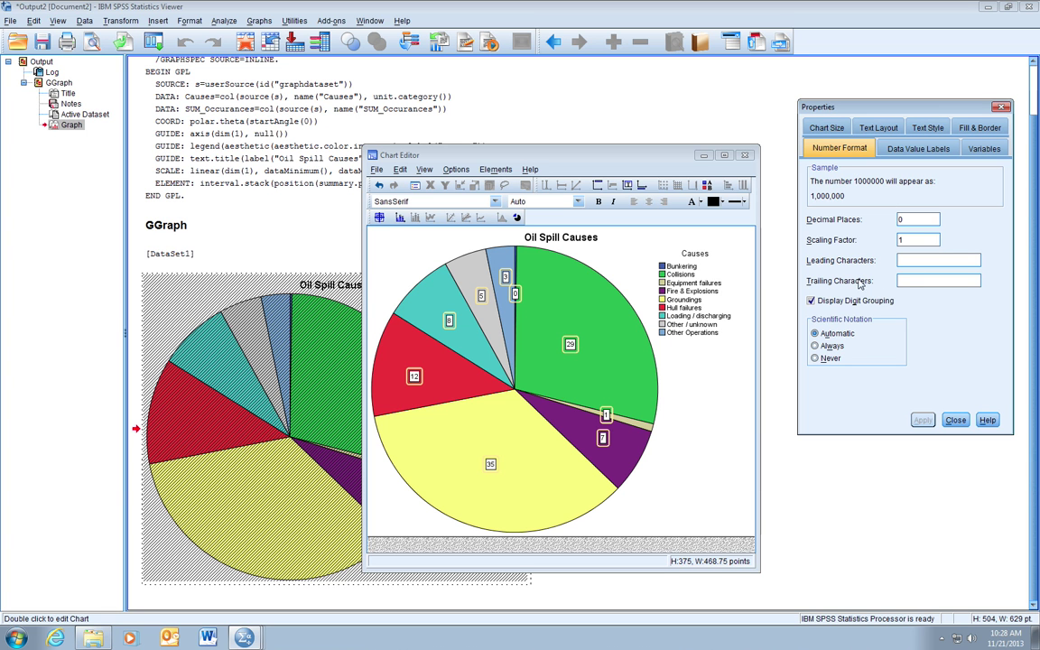
click(924, 284)
text(%)
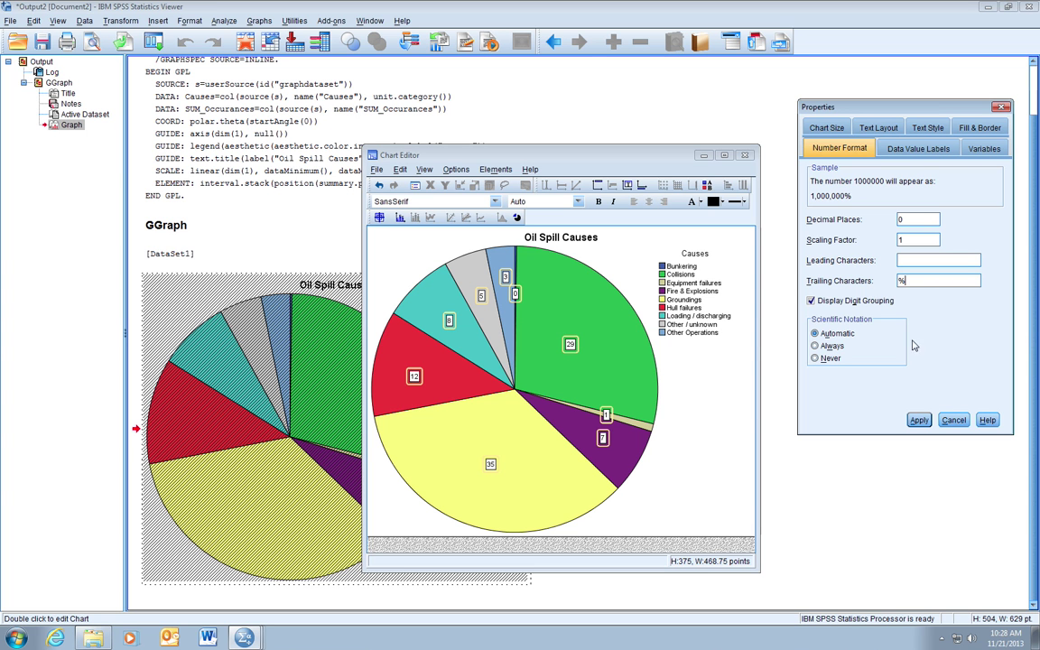
click(919, 420)
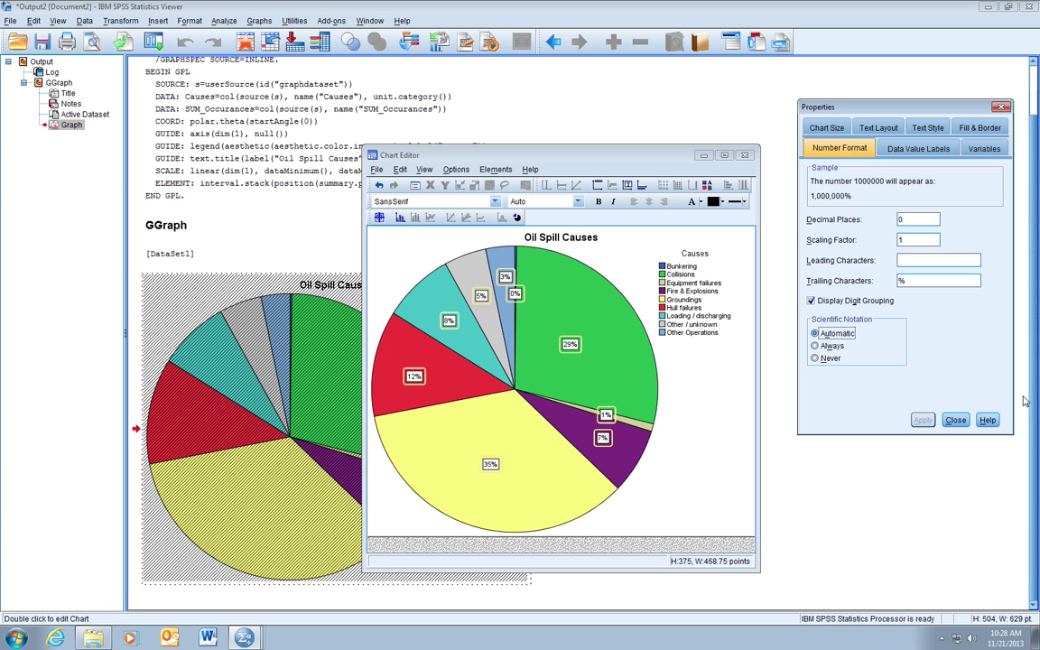
click(955, 420)
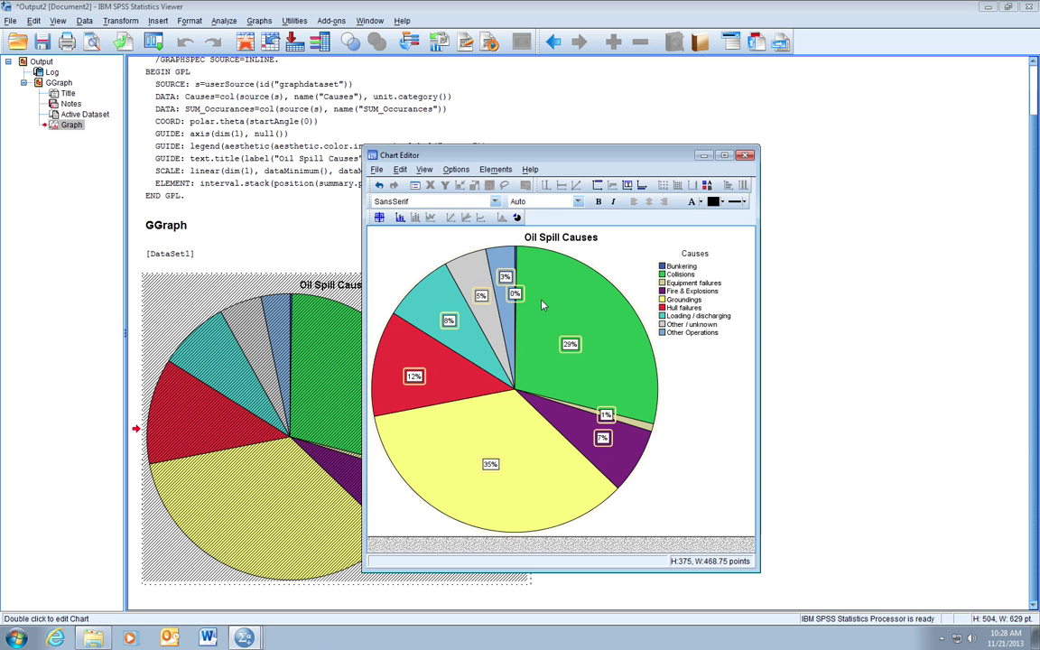
In the pie's Categories properties, collapse categories under 5% into an Other slice
click(569, 307)
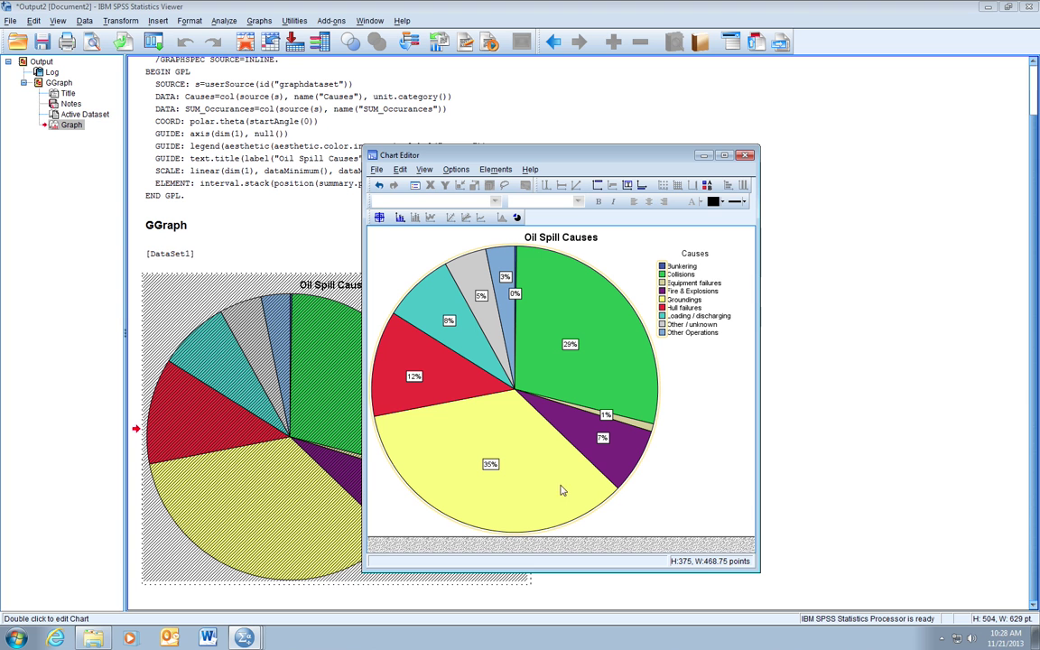
double_click(558, 303)
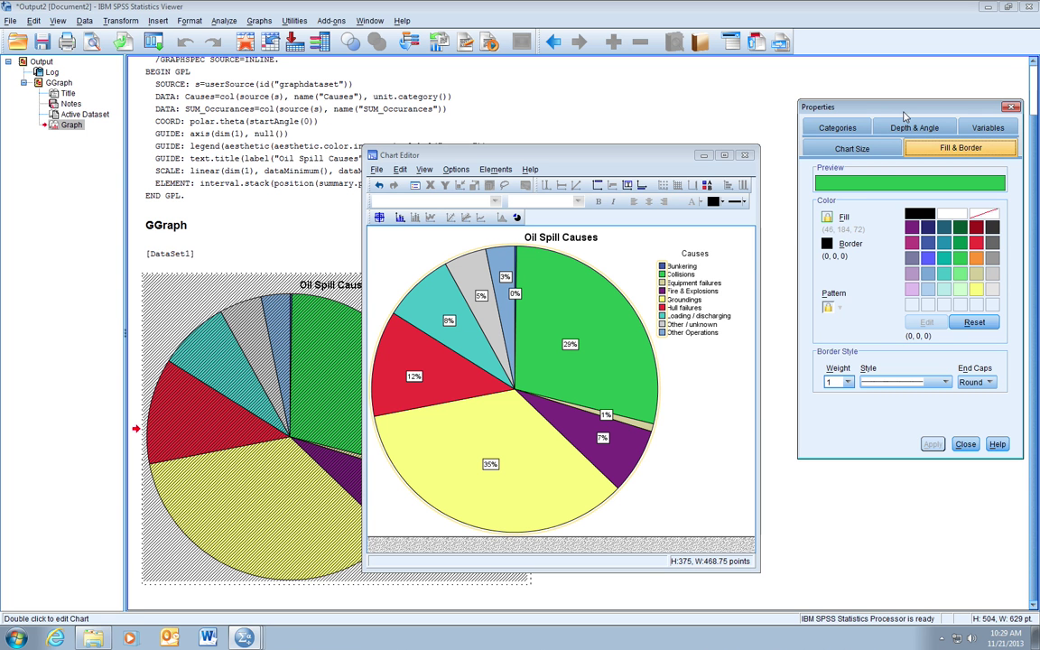
click(861, 129)
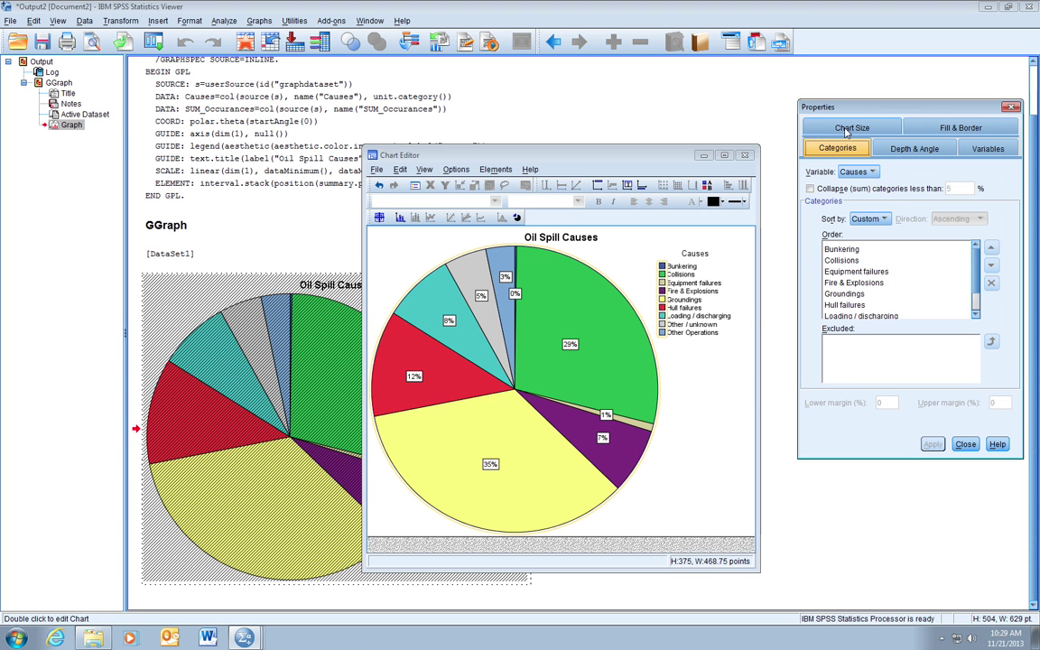
click(809, 188)
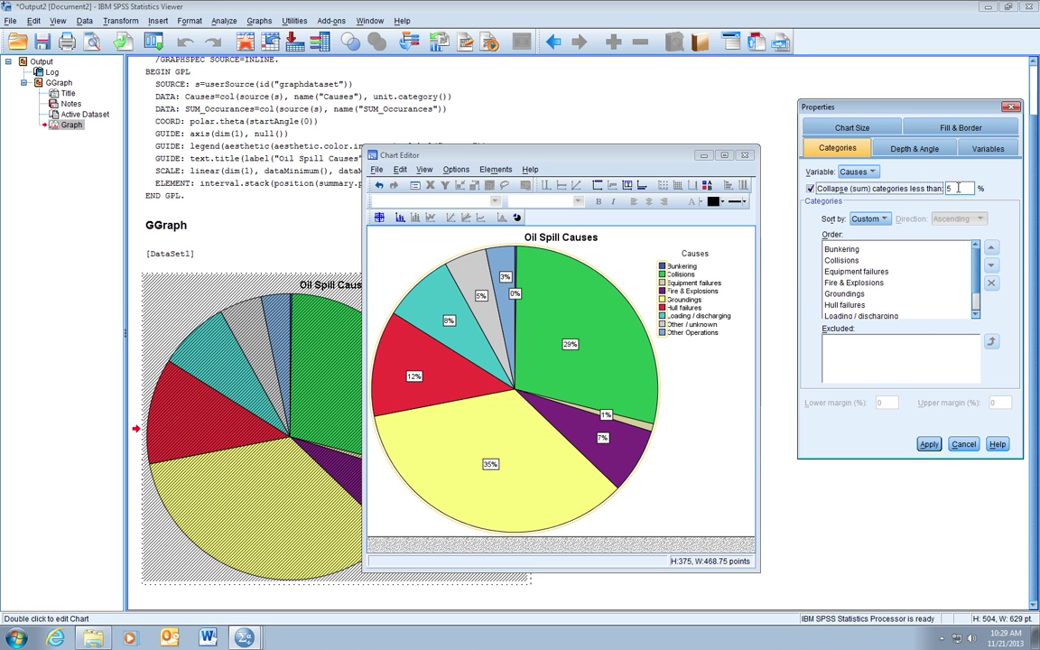
click(929, 444)
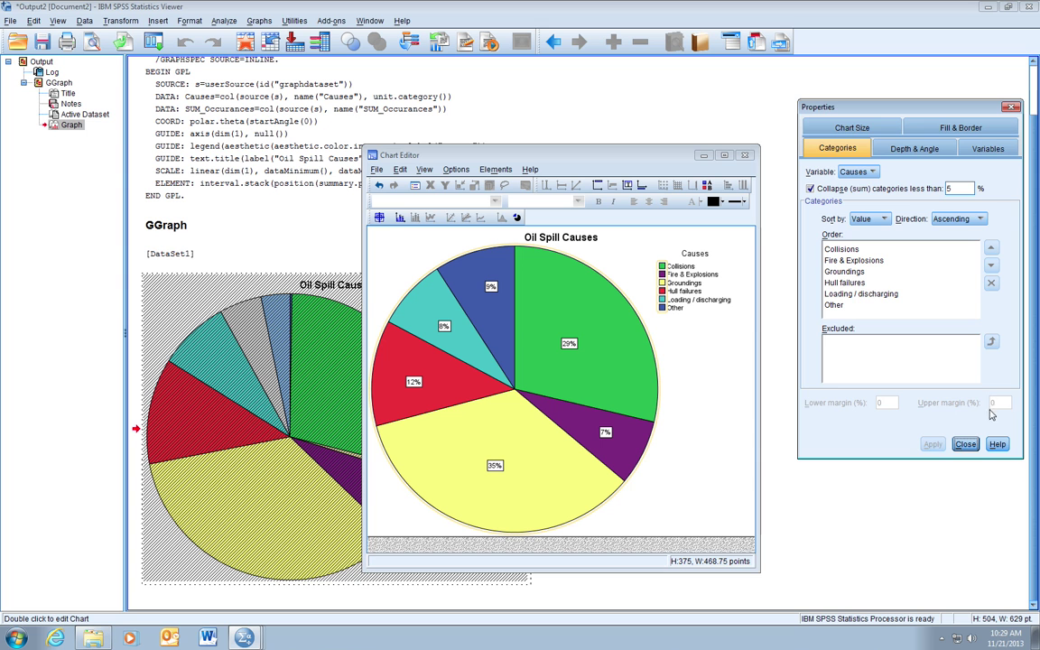
Close the Properties window and the Chart Editor to return to the Viewer
click(964, 444)
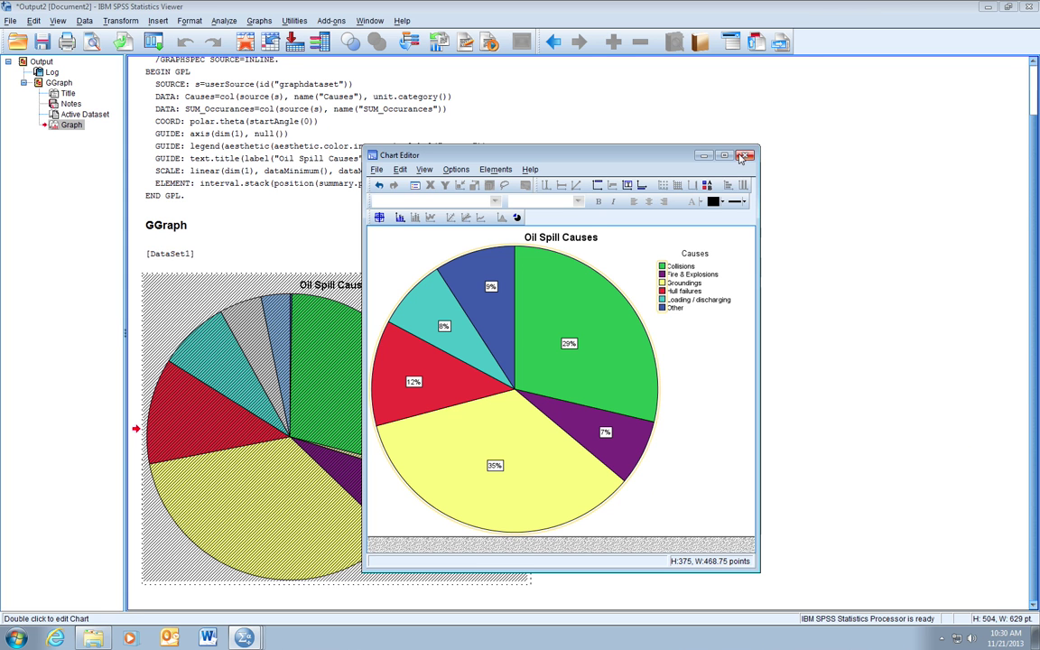
key(alt+F4)
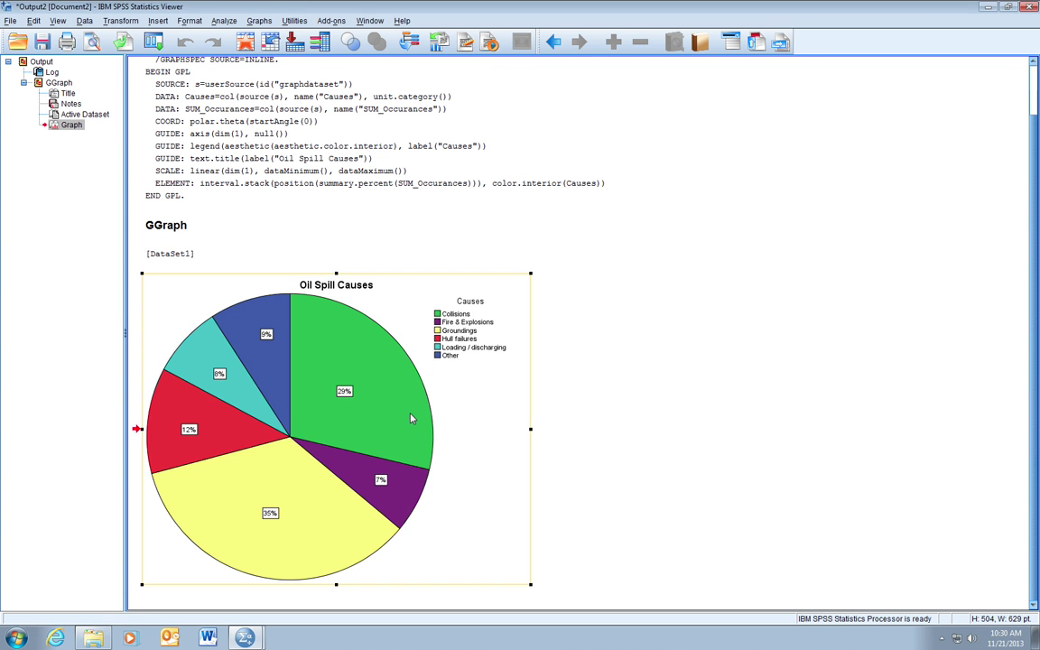